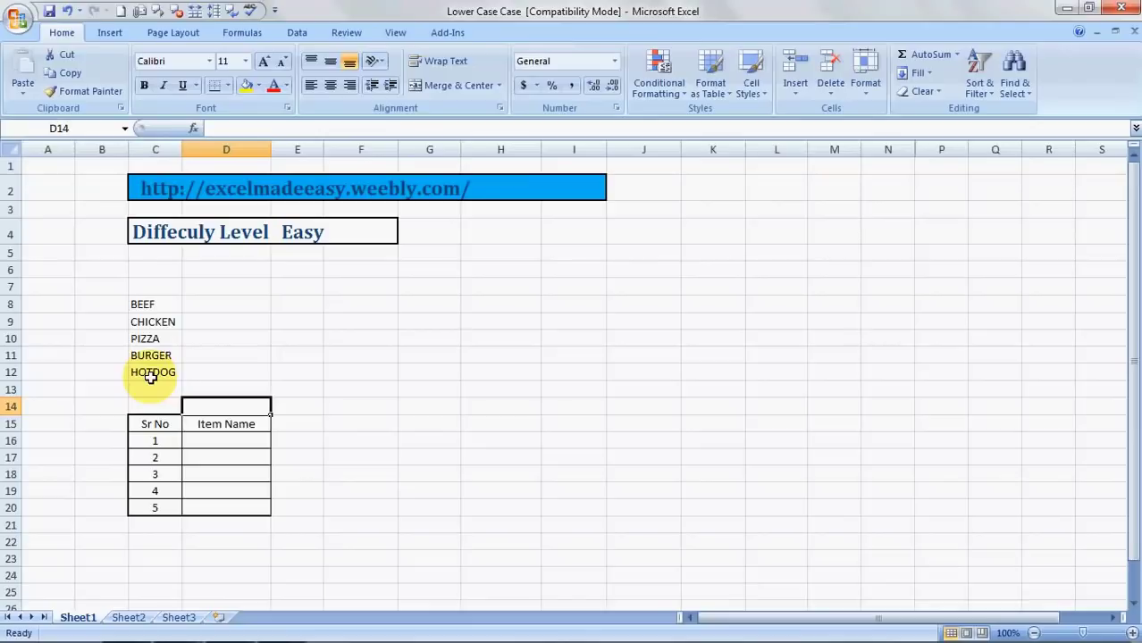
# Enter =LOWER(C8) in cell D16, the first Item Name row, to convert the source word to lowercase.
pyautogui.press('Down')
pyautogui.press('Down')
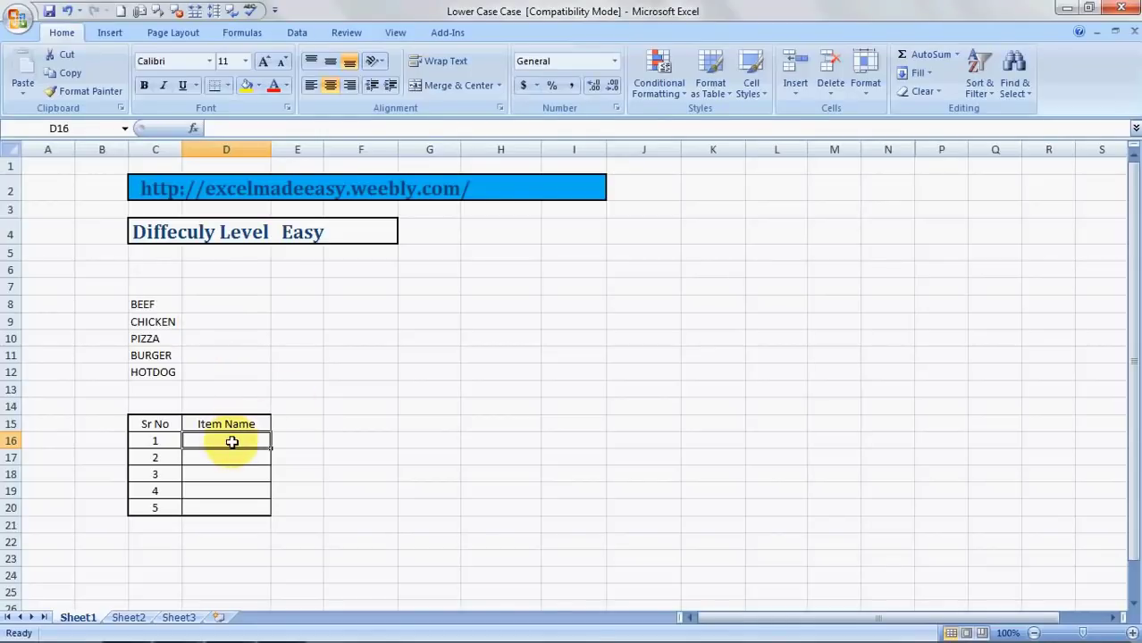
pyautogui.write('=')
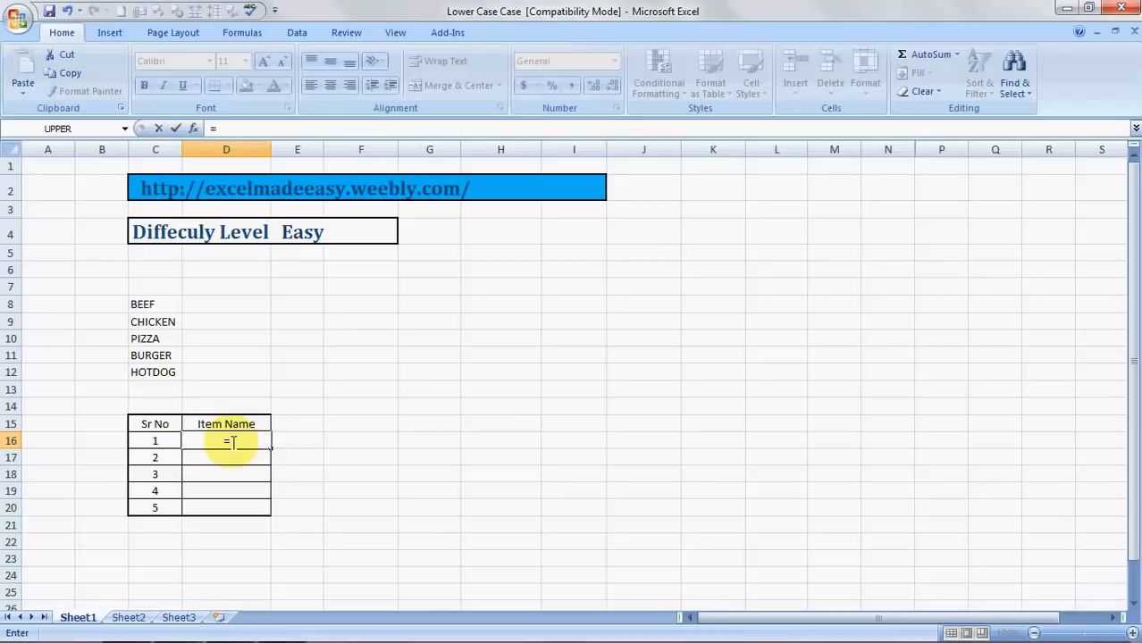
pyautogui.write('low')
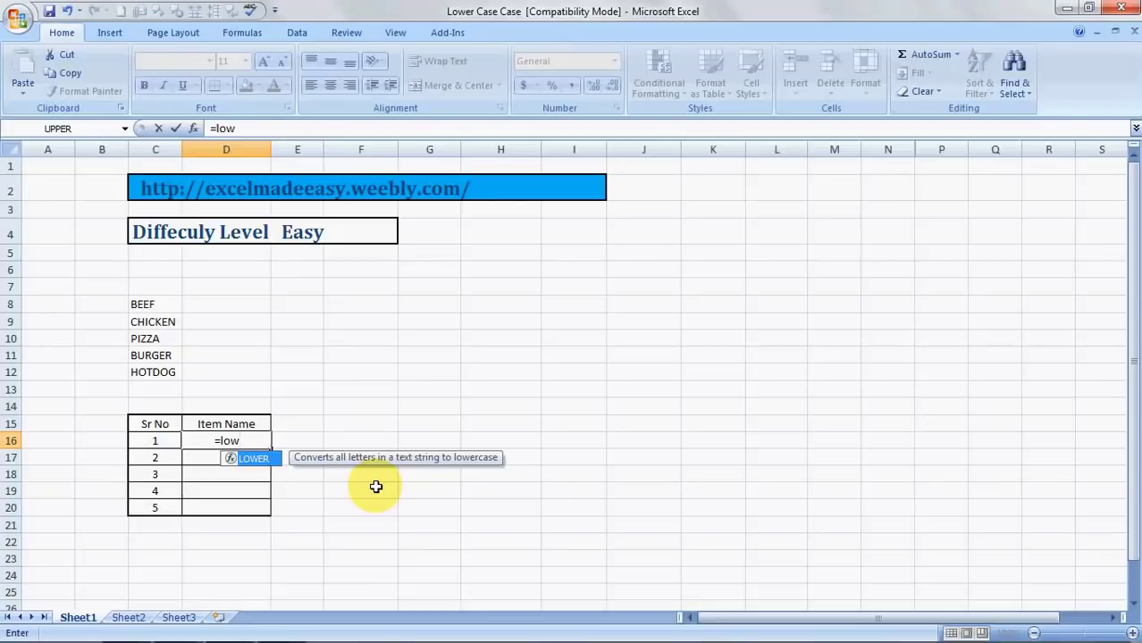
pyautogui.write('er(')
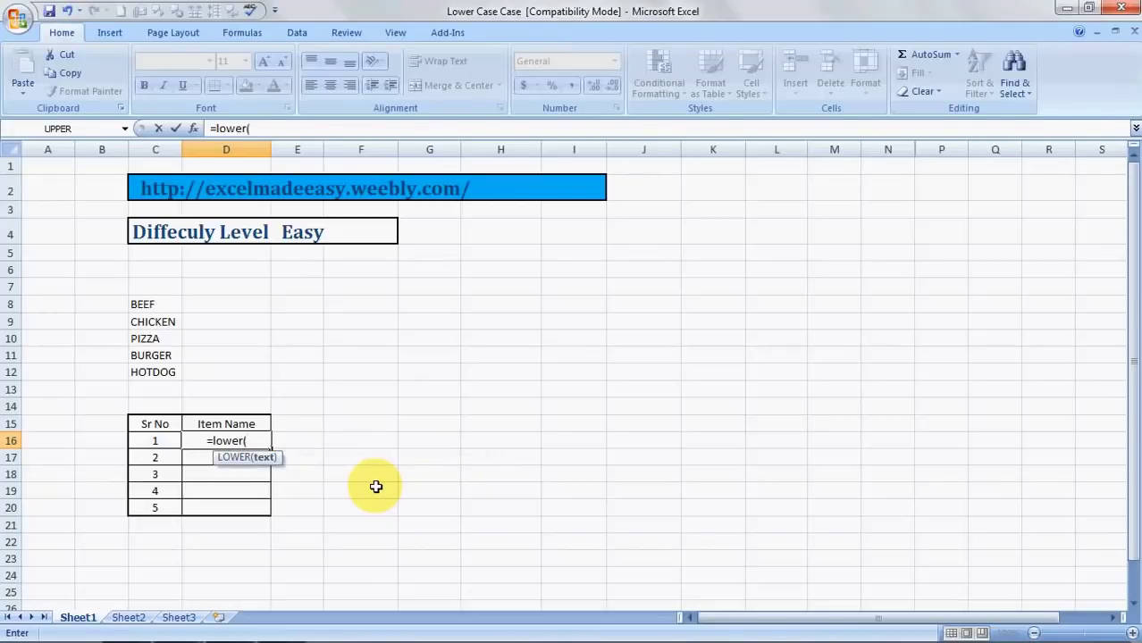
pyautogui.press('Up')
pyautogui.press('Up')
pyautogui.press('Up')
pyautogui.press('Up')
pyautogui.press('Up')
pyautogui.press('Up')
pyautogui.press('Up')
pyautogui.press('Up')
pyautogui.press('Left')
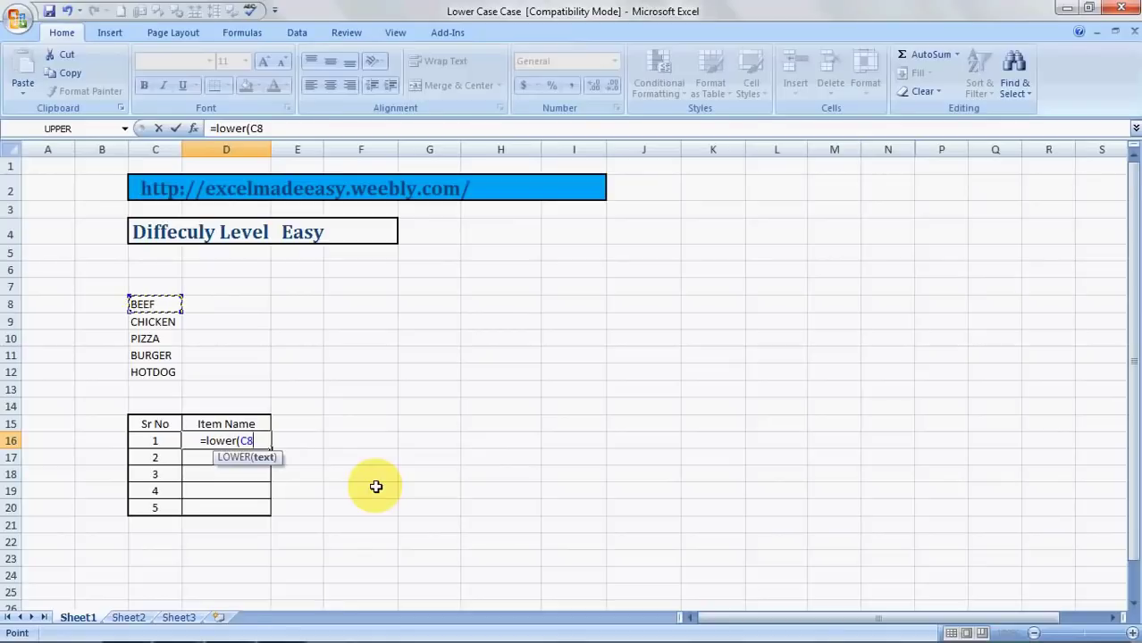
pyautogui.write(')')
pyautogui.press('Return')
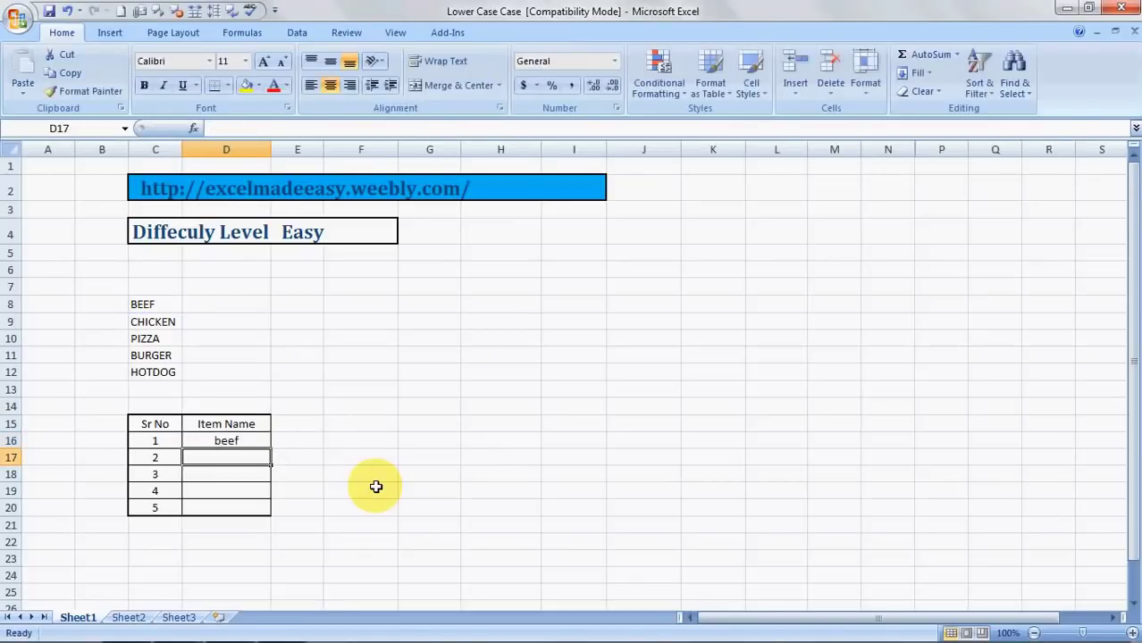
# Examine the formula in cell D16 and compare its result with the uppercase source word in C8.
pyautogui.press('Up')
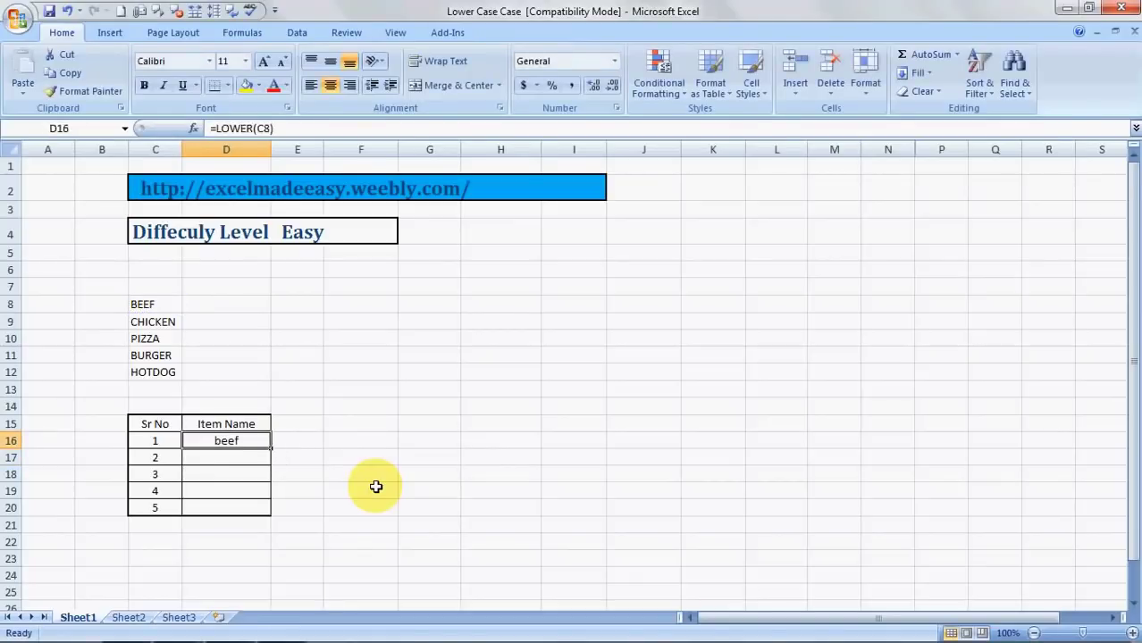
pyautogui.press('Down')
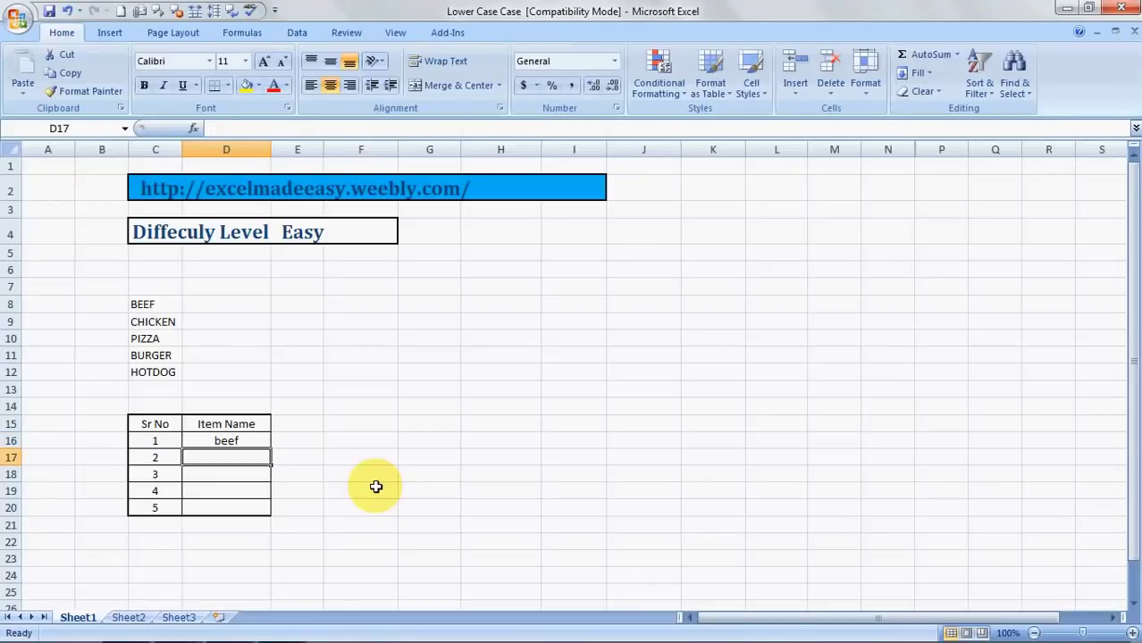
pyautogui.press('Up')
pyautogui.press('Up')
pyautogui.press('Up')
pyautogui.press('Up')
pyautogui.press('Up')
pyautogui.press('Up')
pyautogui.press('Up')
pyautogui.press('Up')
pyautogui.press('Up')
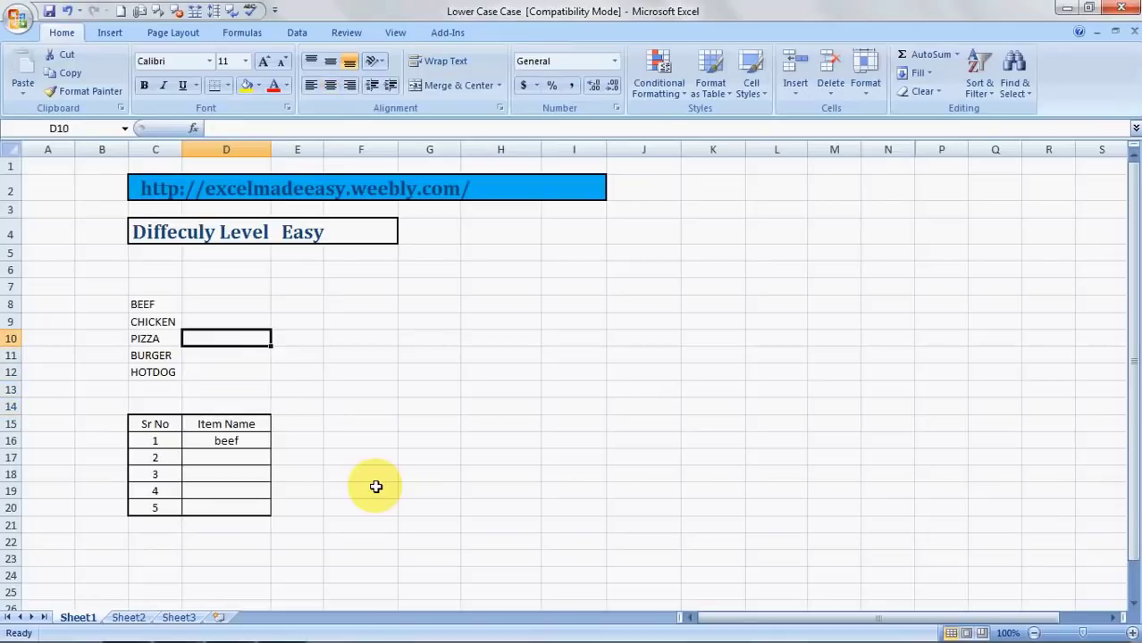
pyautogui.press('Left')
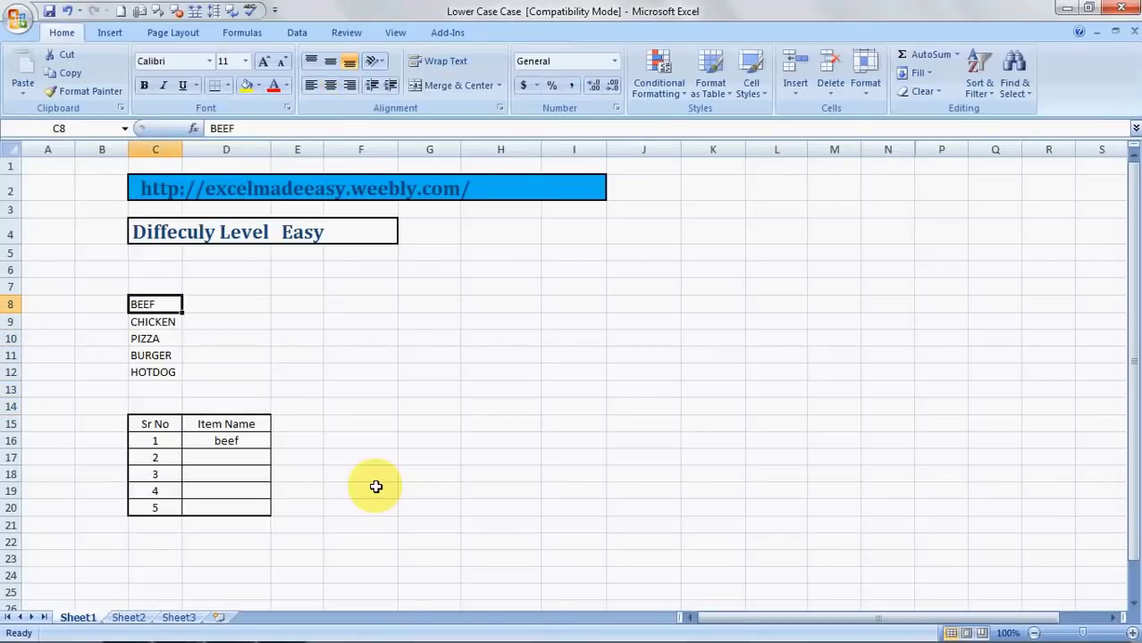
# Open the Insert Function dialog for cell D17, the second Item Name row.
pyautogui.press('Down')
pyautogui.press('Down')
pyautogui.press('Down')
pyautogui.press('Down')
pyautogui.press('Down')
pyautogui.press('Down')
pyautogui.press('Down')
pyautogui.press('Down')
pyautogui.press('Down')
pyautogui.press('Right')
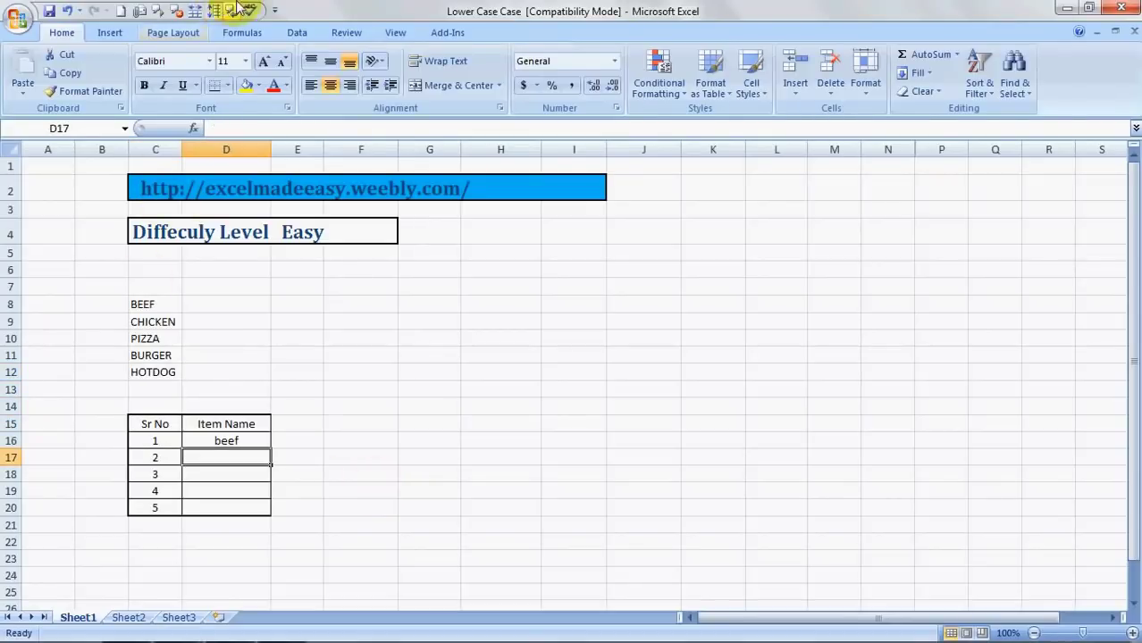
pyautogui.click(243, 34)
pyautogui.click(24, 79)
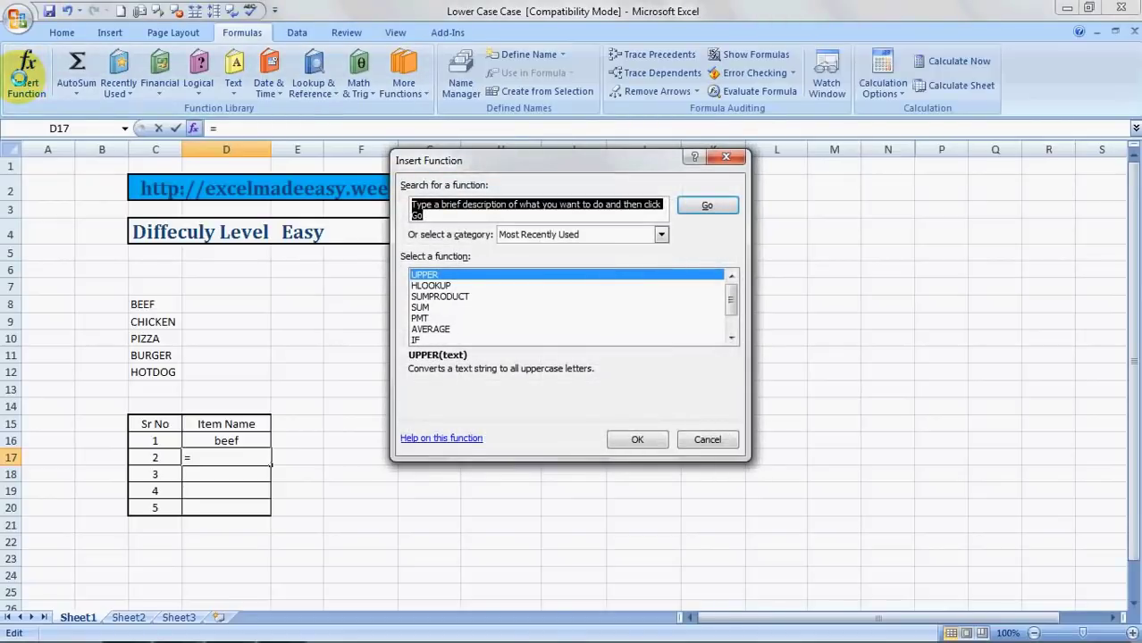
pyautogui.write('upper')
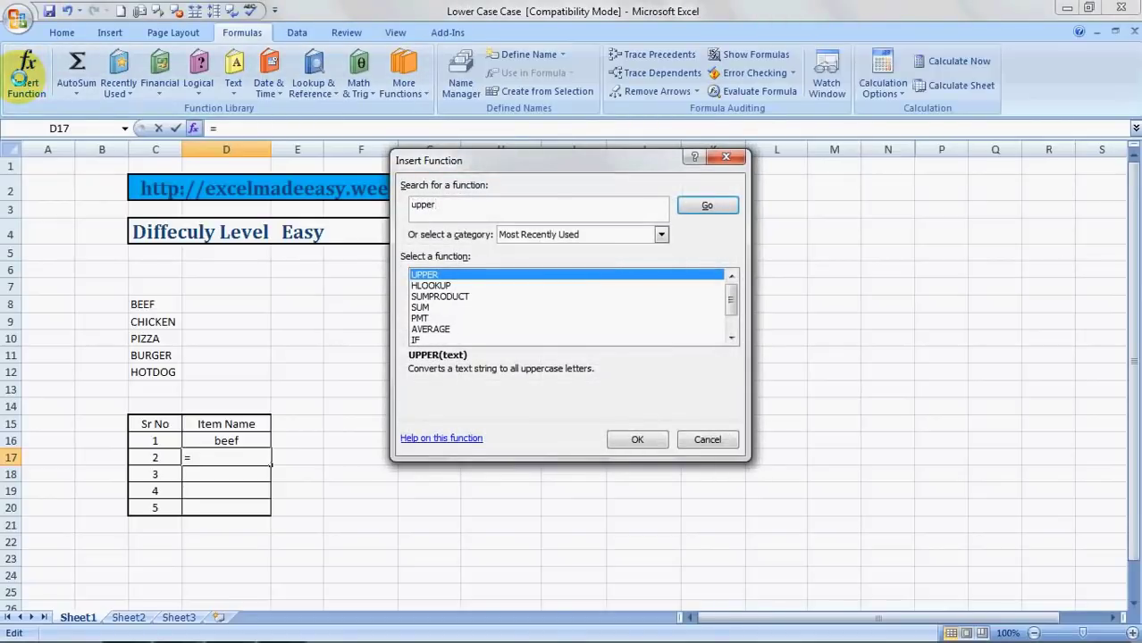
pyautogui.press('BackSpace')
pyautogui.press('BackSpace')
pyautogui.press('BackSpace')
pyautogui.press('BackSpace')
pyautogui.press('BackSpace')
# Search the functions for "lower" and insert LOWER into D17 with C9 as its text argument.
pyautogui.write('lower')
pyautogui.press('Return')
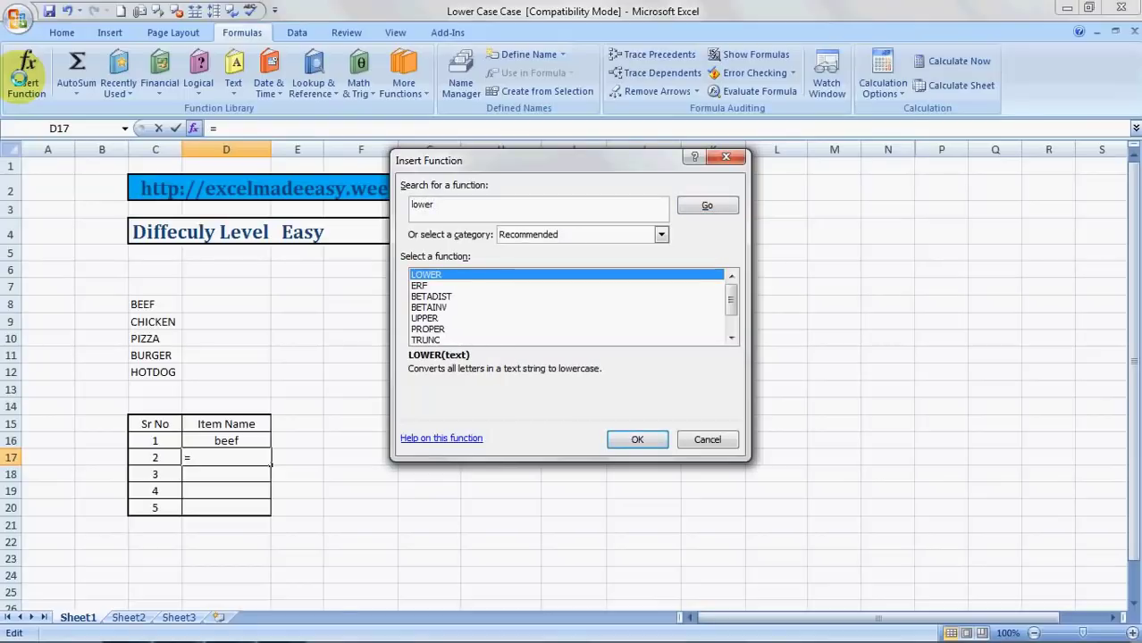
pyautogui.click(636, 439)
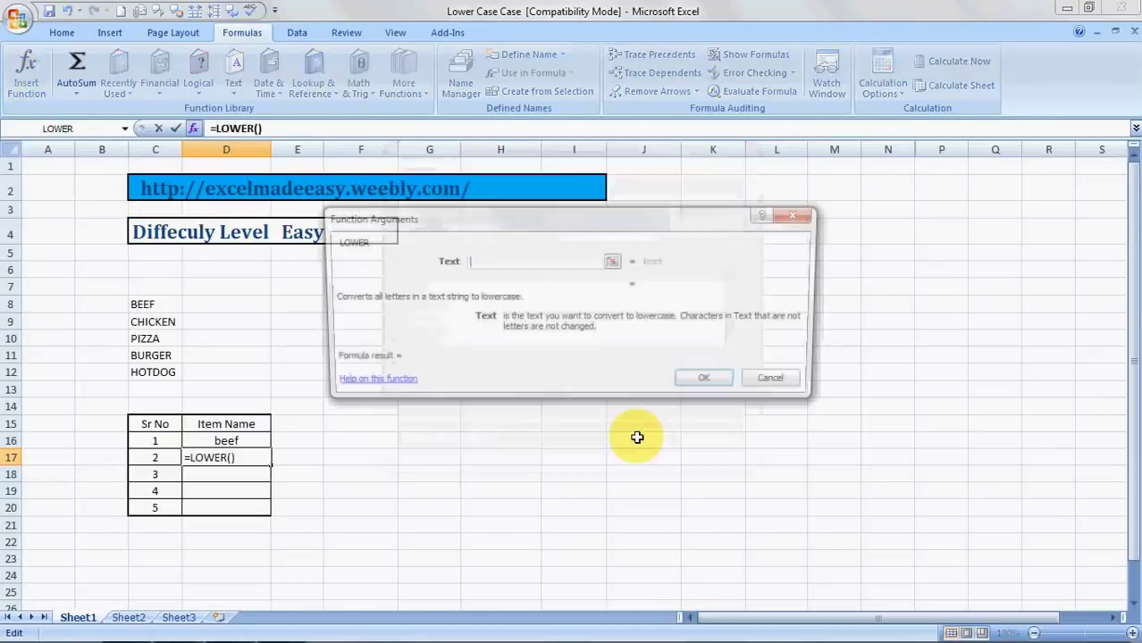
pyautogui.click(155, 322)
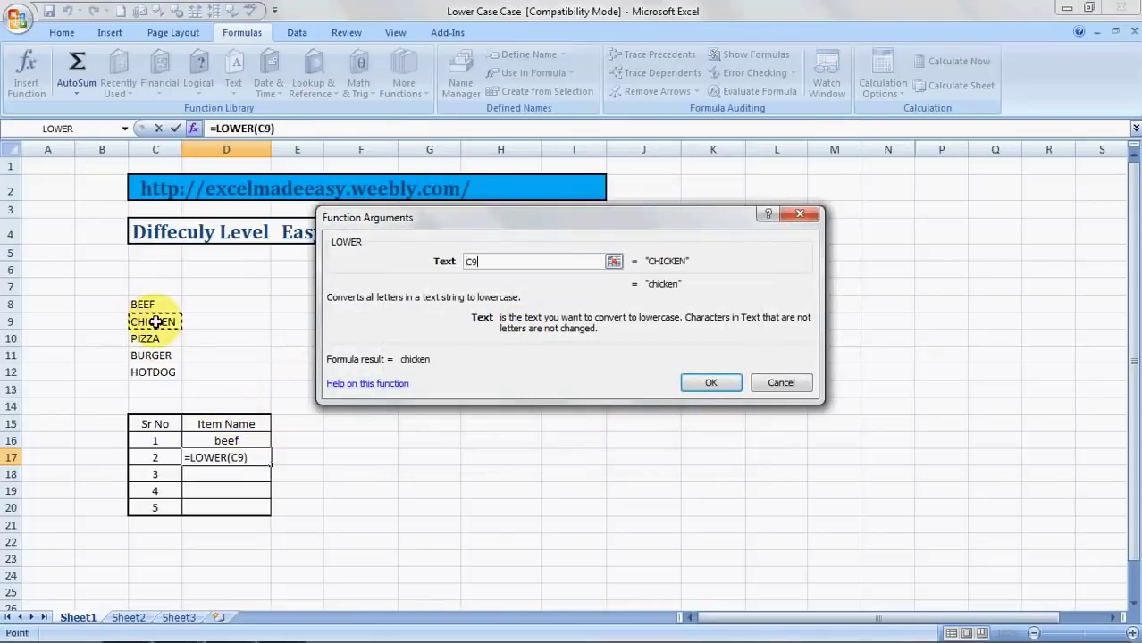
pyautogui.click(707, 381)
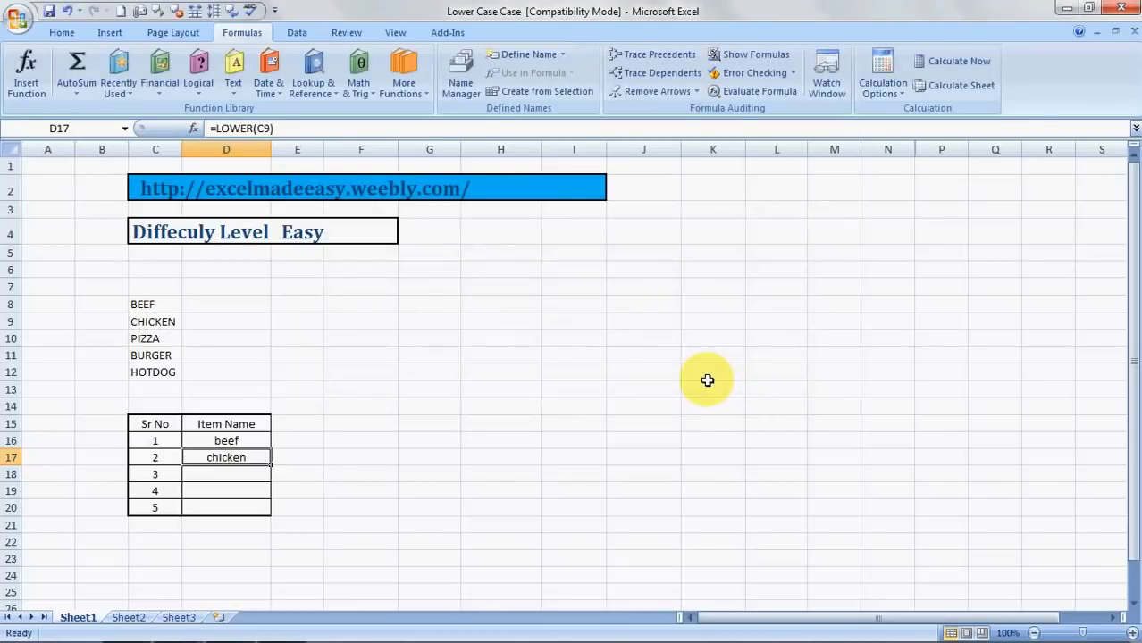
# Switch to Firefox and view the Excel Made Easy website and YouTube channel, including the channel's Subscribe option.
pyautogui.click(246, 469)
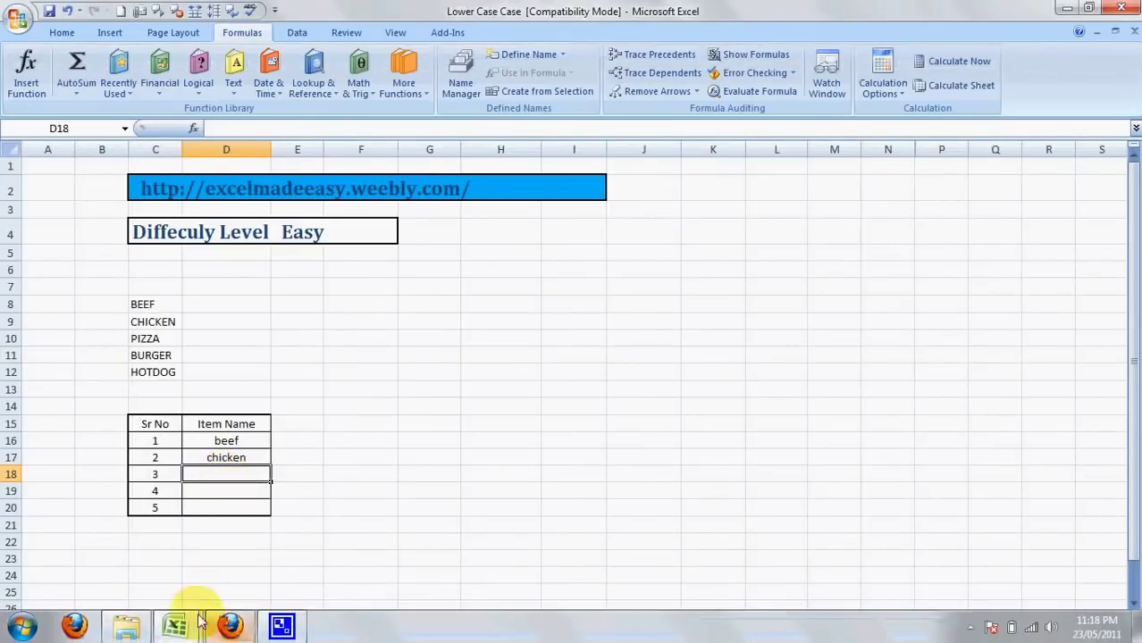
pyautogui.click(229, 630)
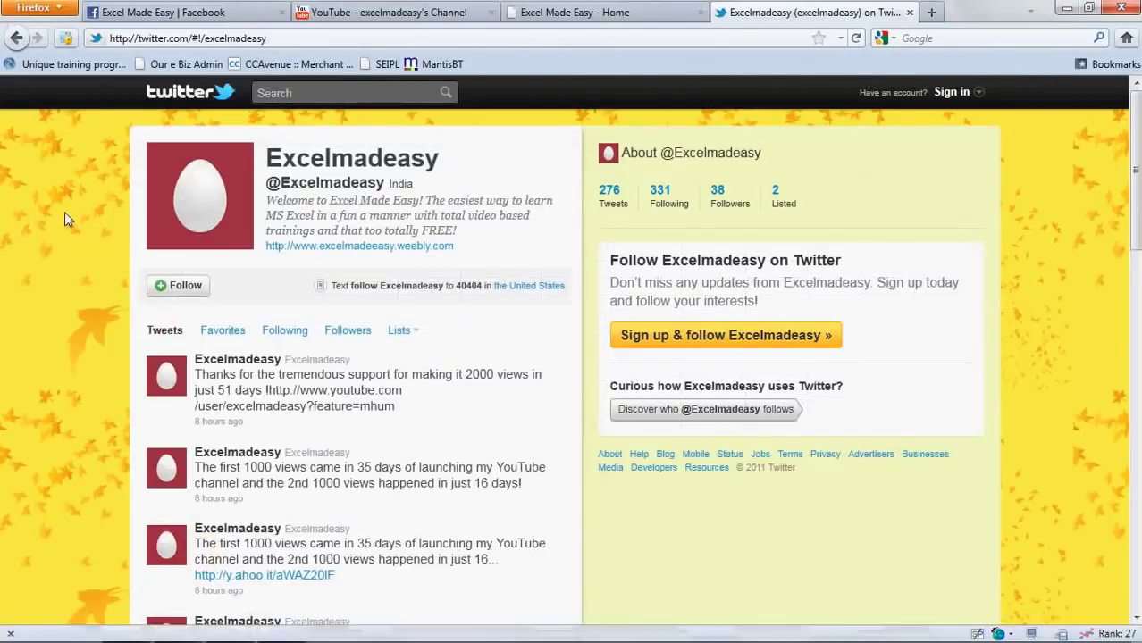
pyautogui.click(576, 15)
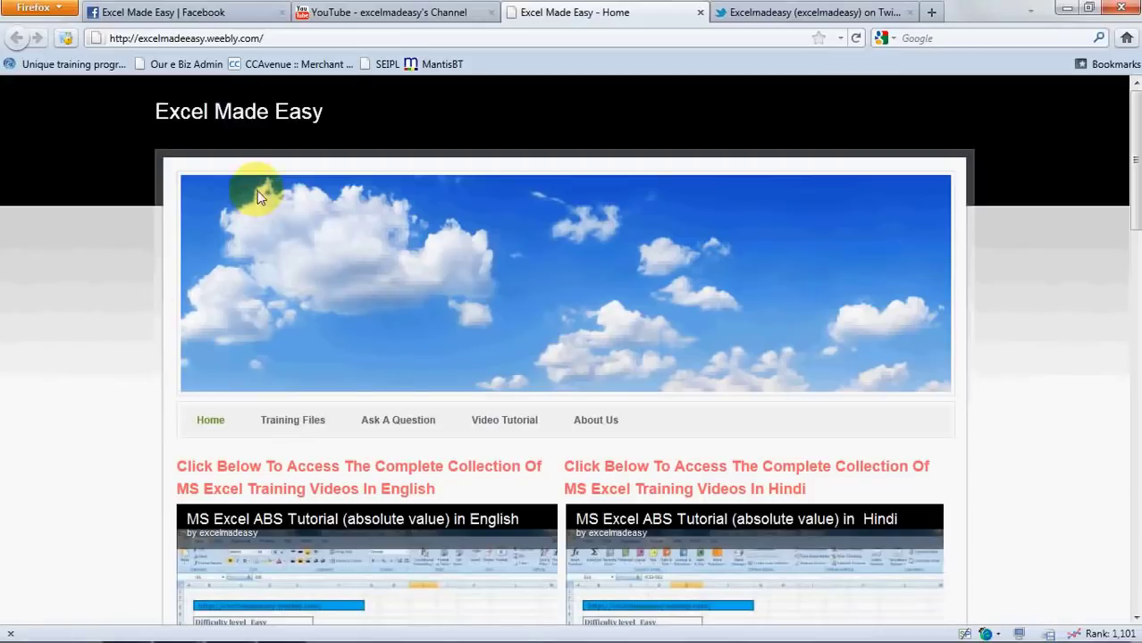
pyautogui.click(380, 18)
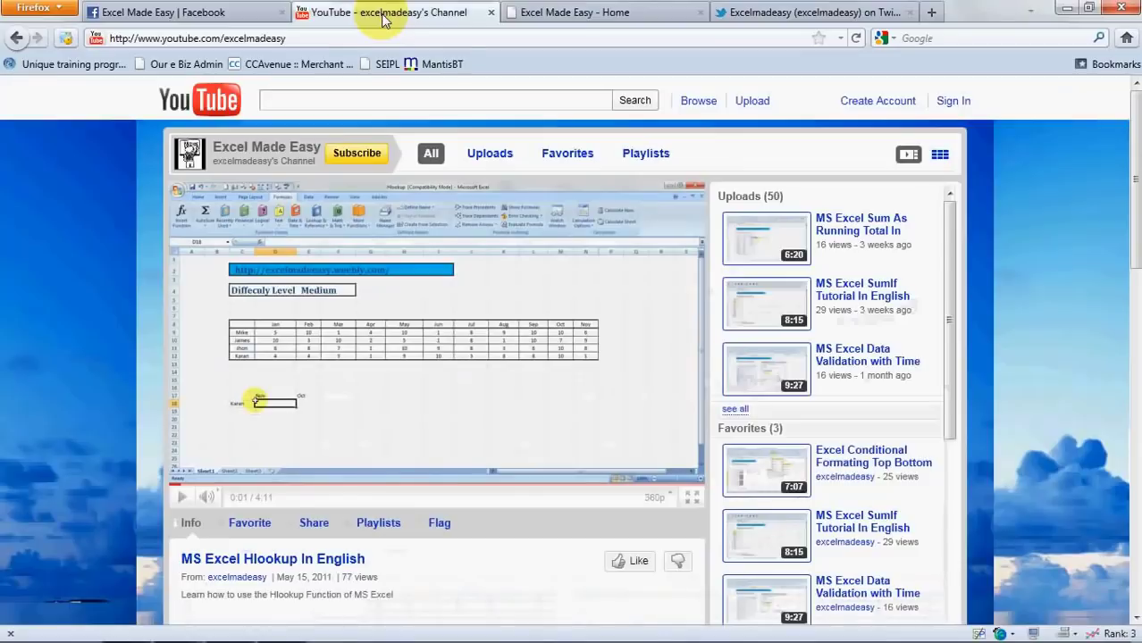
pyautogui.click(358, 157)
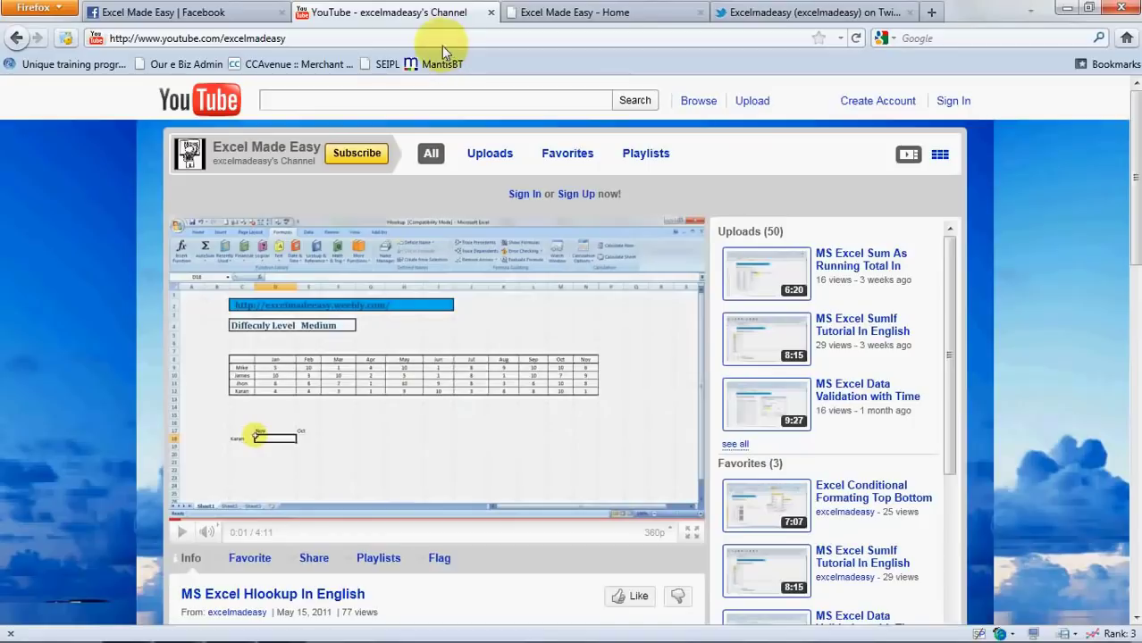
# Examine the website's social links and the Excel Made Easy Twitter and Facebook pages, and switch back to Excel.
pyautogui.click(585, 12)
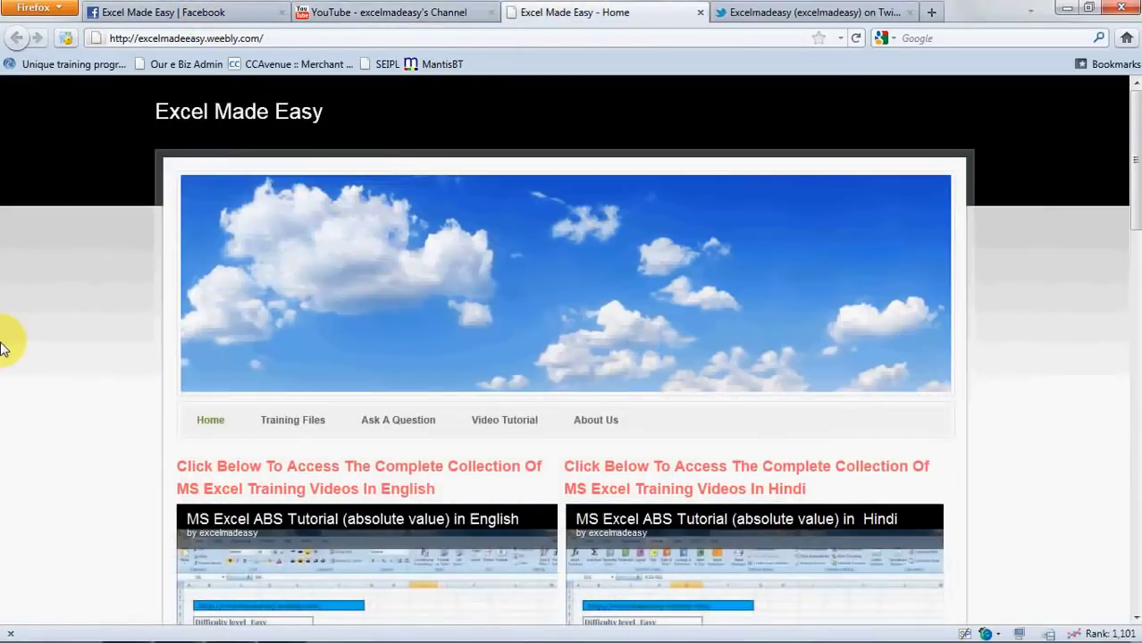
pyautogui.scroll(-8, 2, 347)
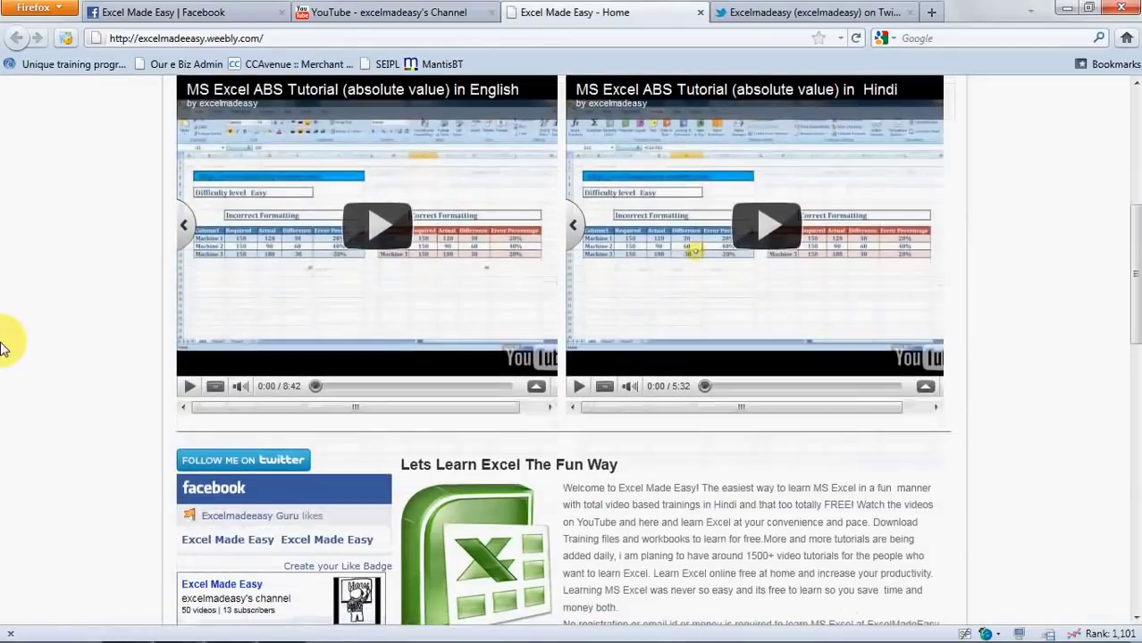
pyautogui.scroll(-2, 2, 346)
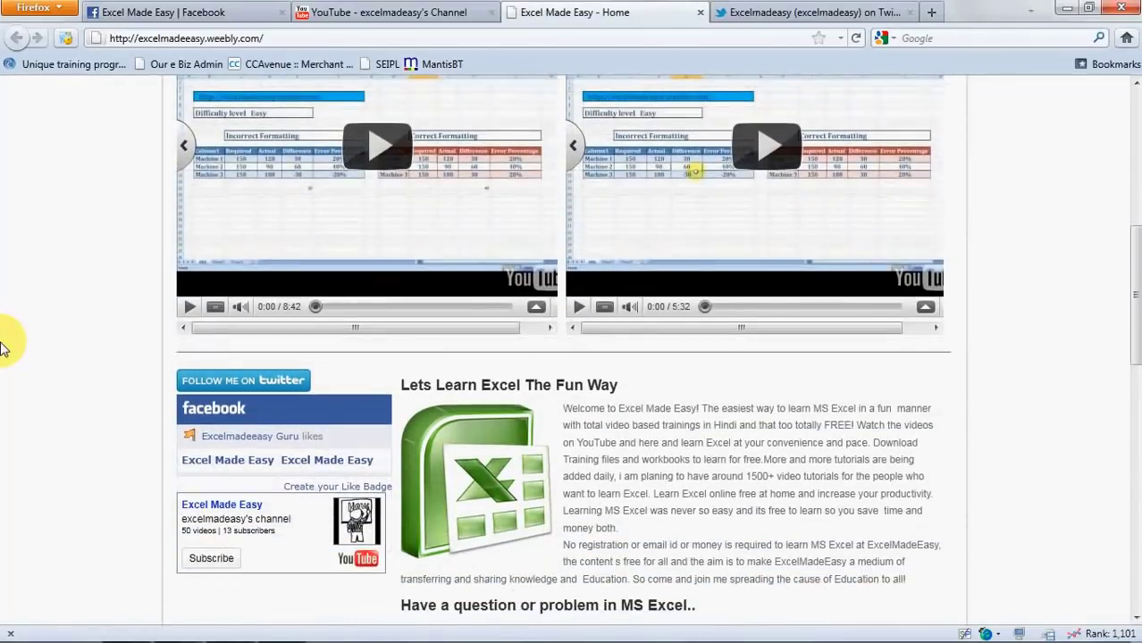
pyautogui.click(798, 14)
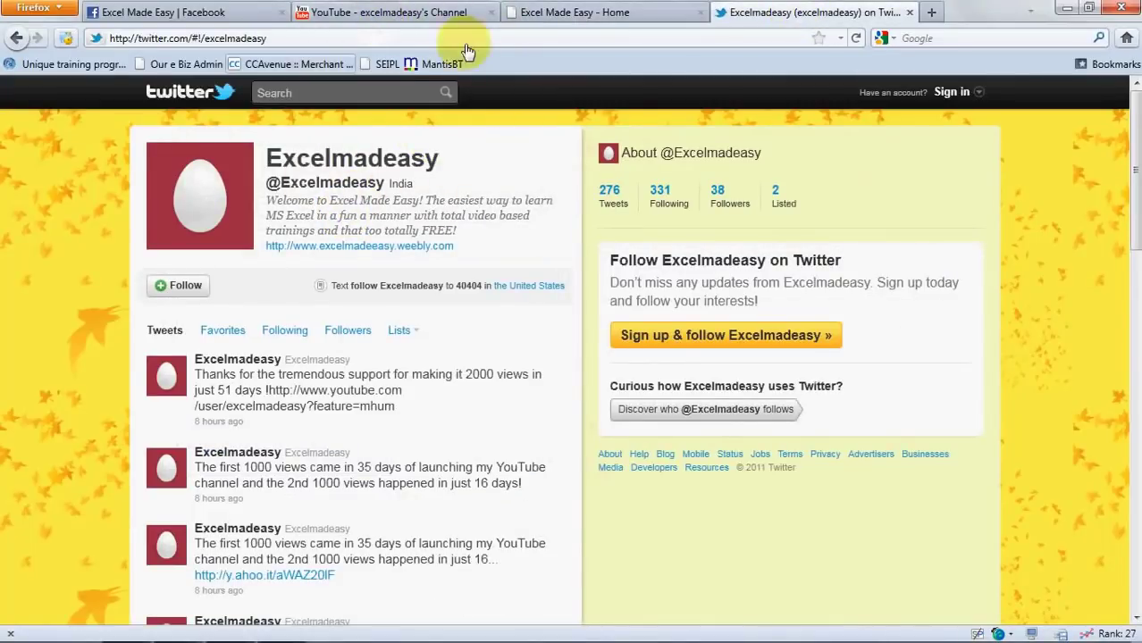
pyautogui.click(544, 14)
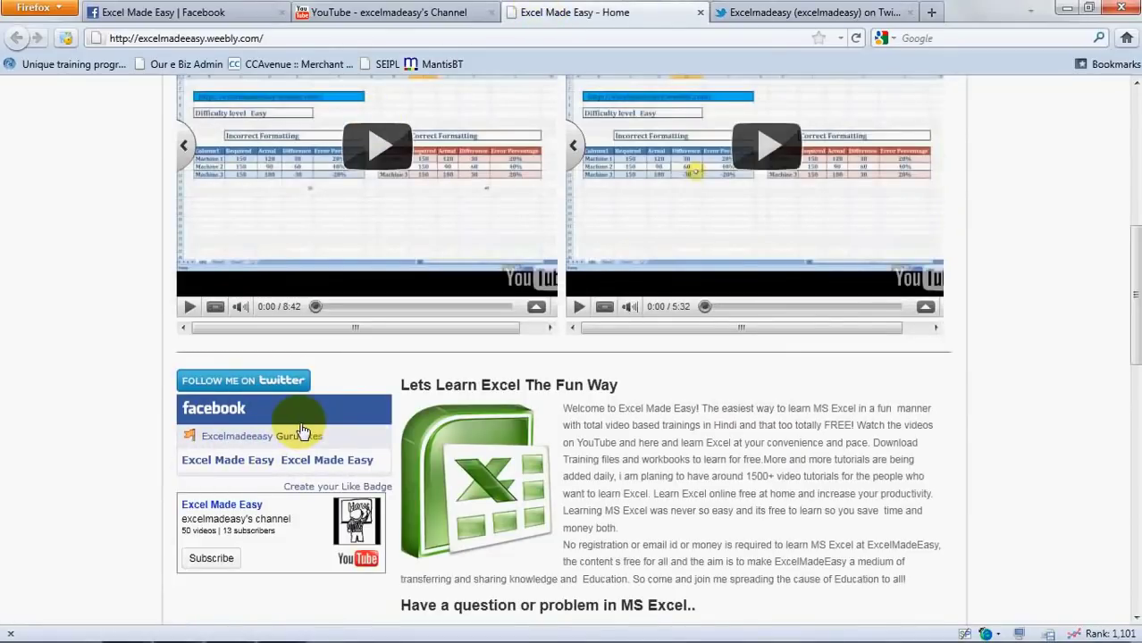
pyautogui.click(196, 12)
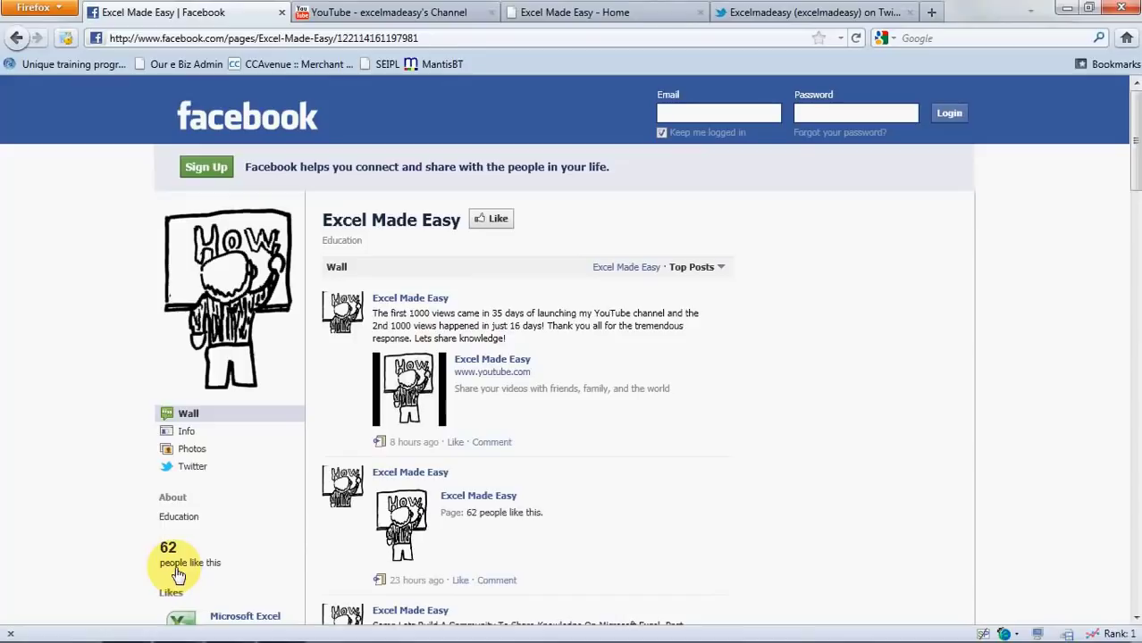
pyautogui.click(606, 14)
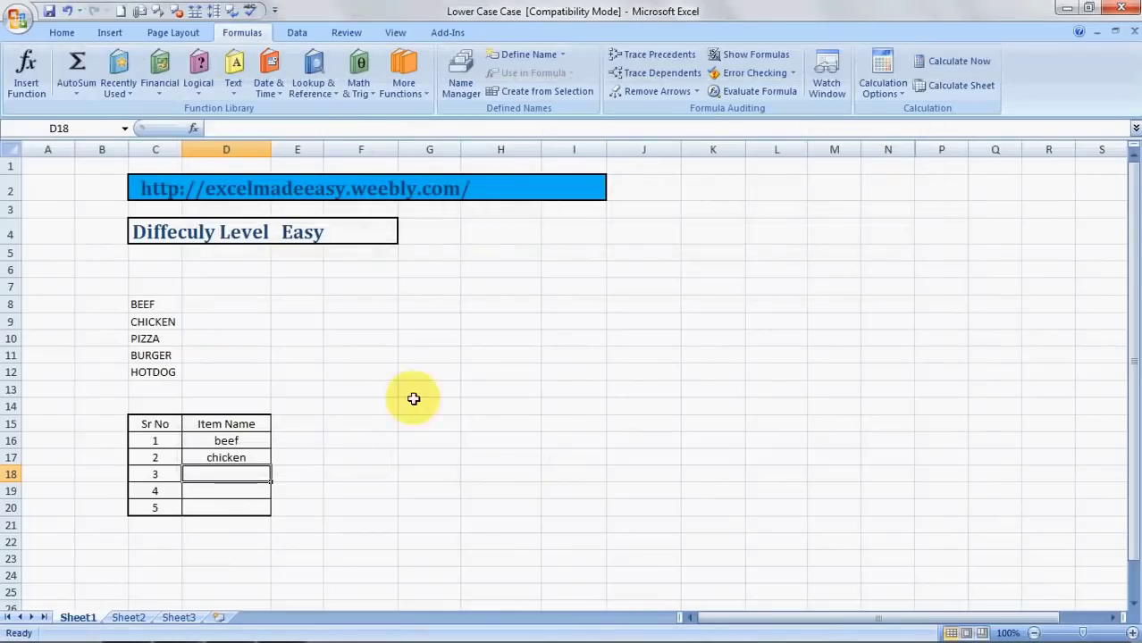
pyautogui.click(377, 434)
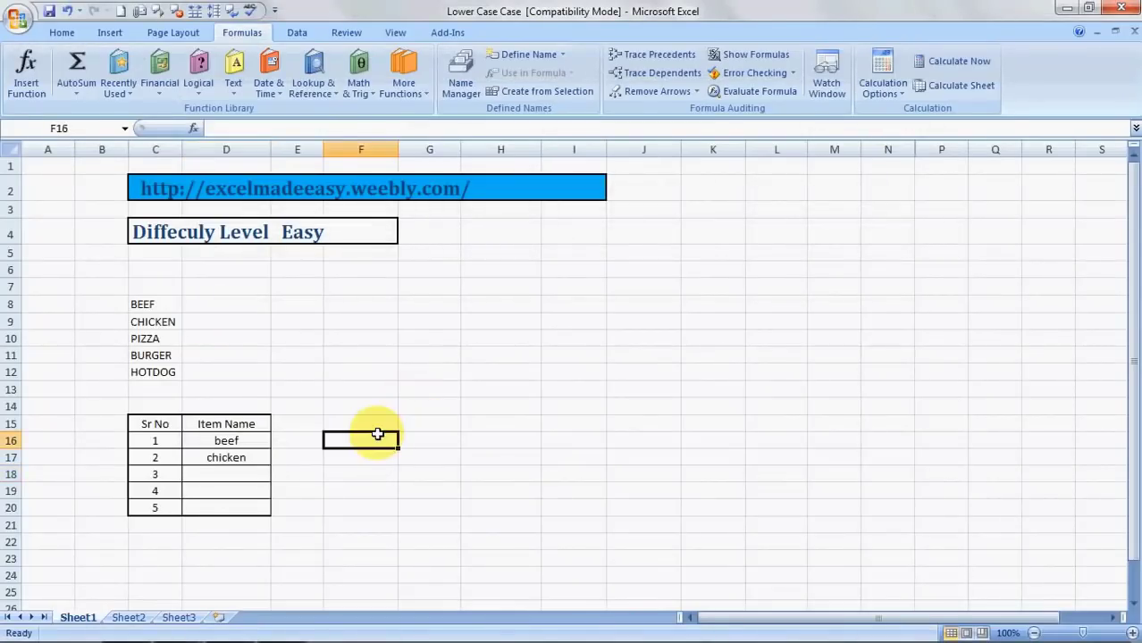